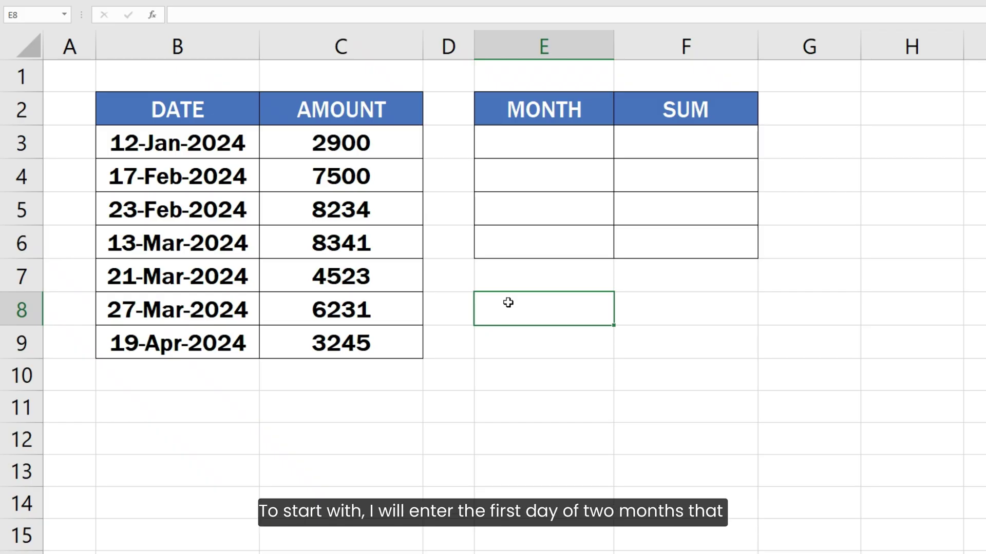
Step: Enter 1-Jan-2024 in E3 and 1-Feb-2024 in E4
left_click(526, 149)
type("1-")
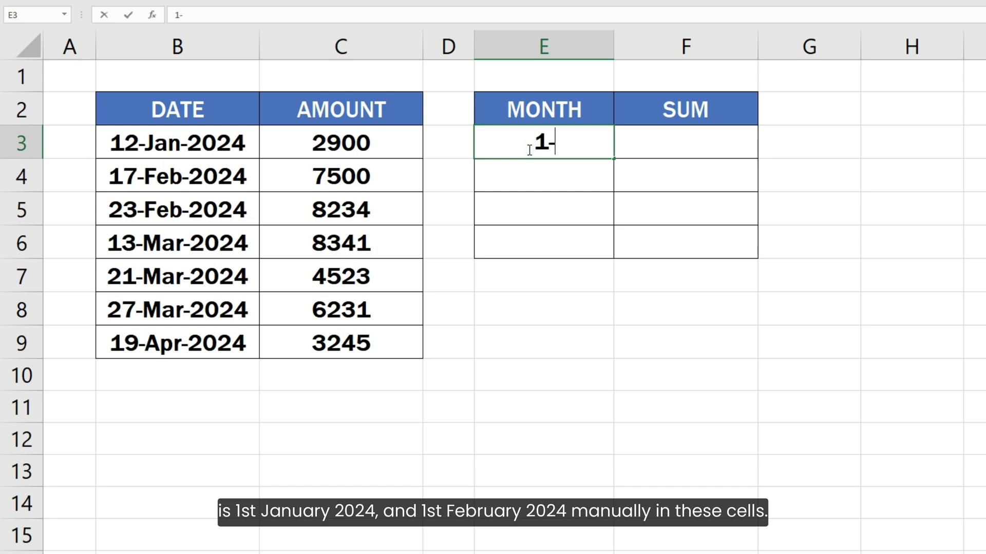
type("Jan-2024")
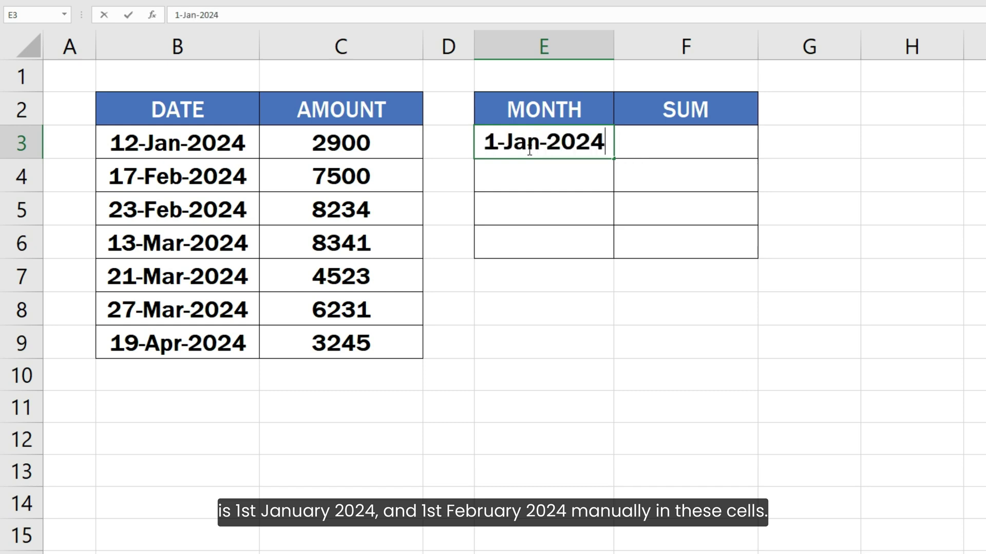
key("Return")
type("1-")
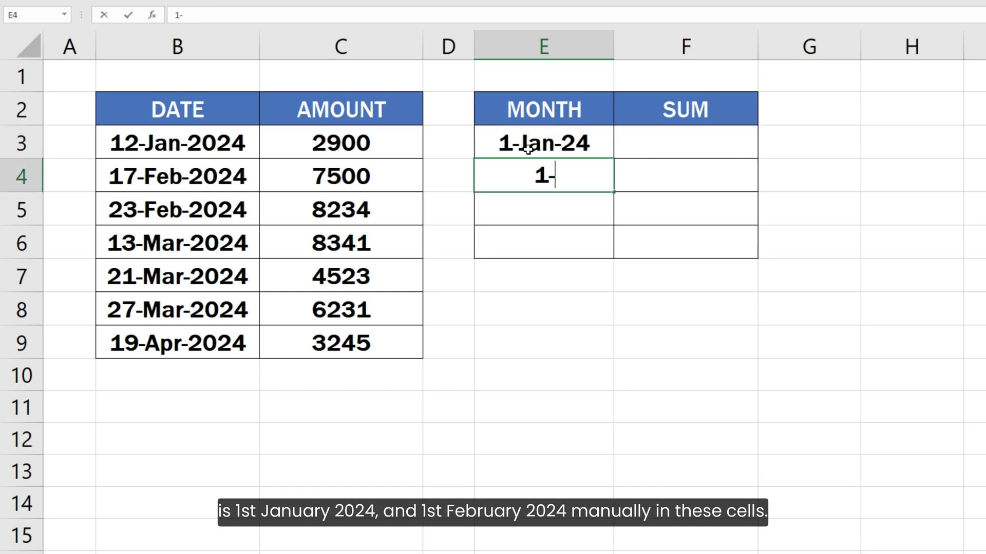
type("Feb-202")
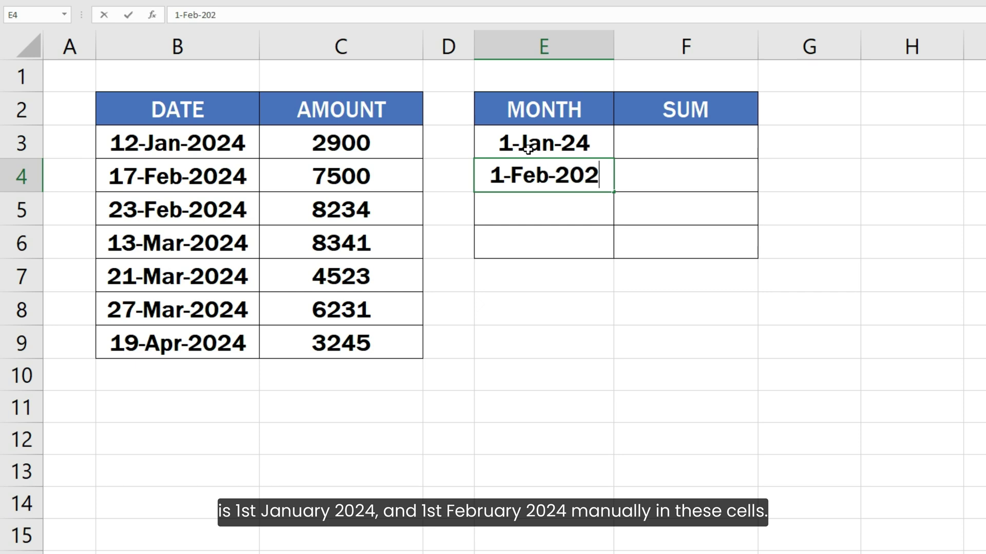
type("4")
key("Return")
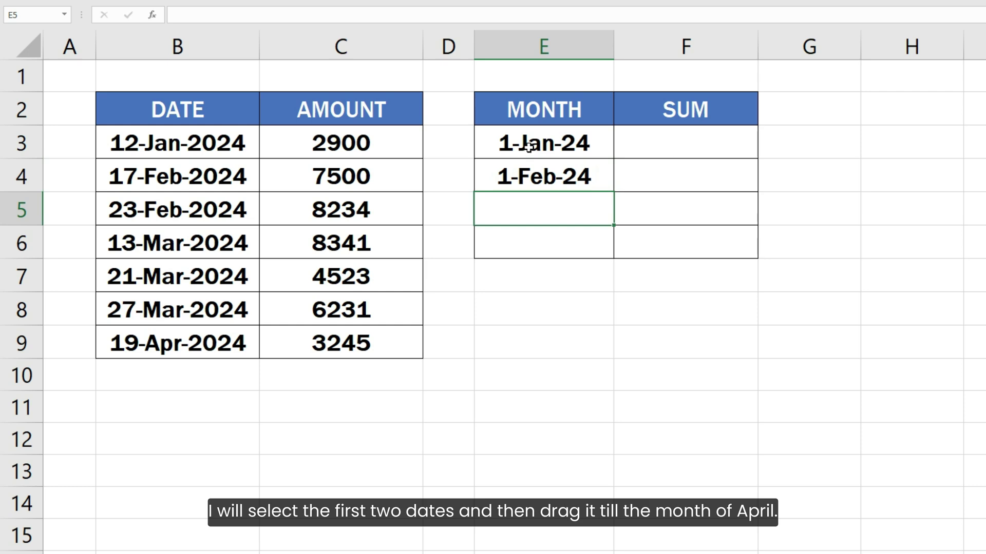
Step: Extend the two-date month series down to E6, reaching 1-Apr-24
left_click_drag(528, 149, 536, 177)
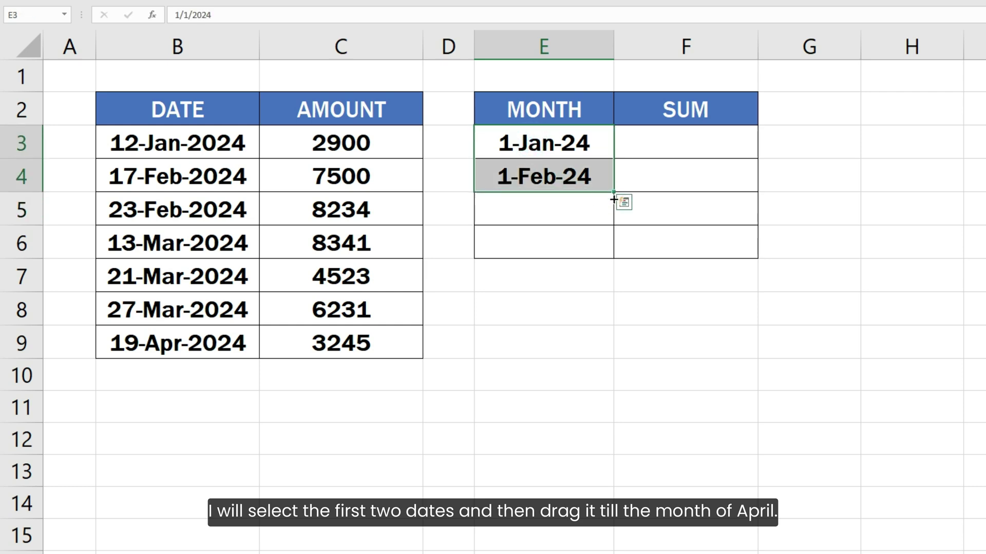
left_click_drag(614, 192, 606, 254)
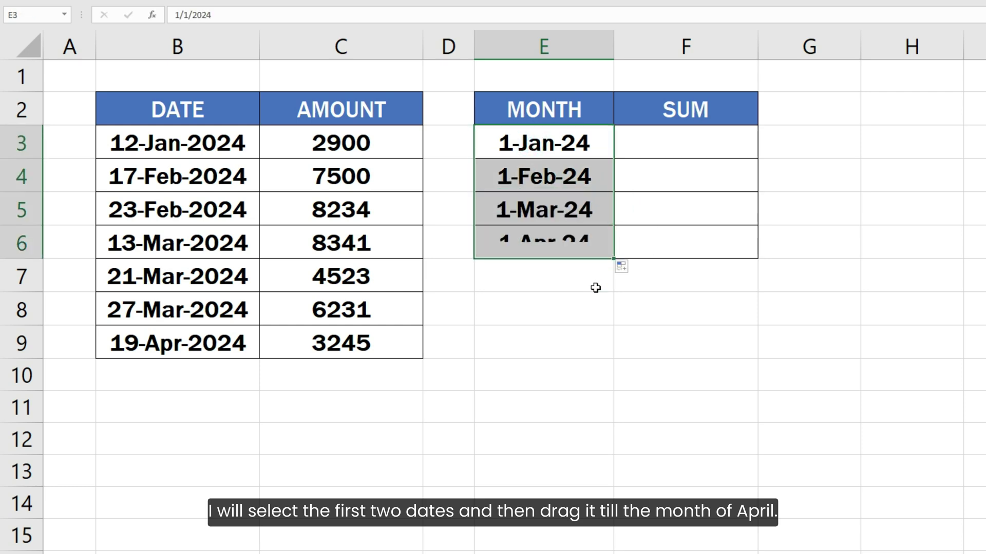
left_click(584, 323)
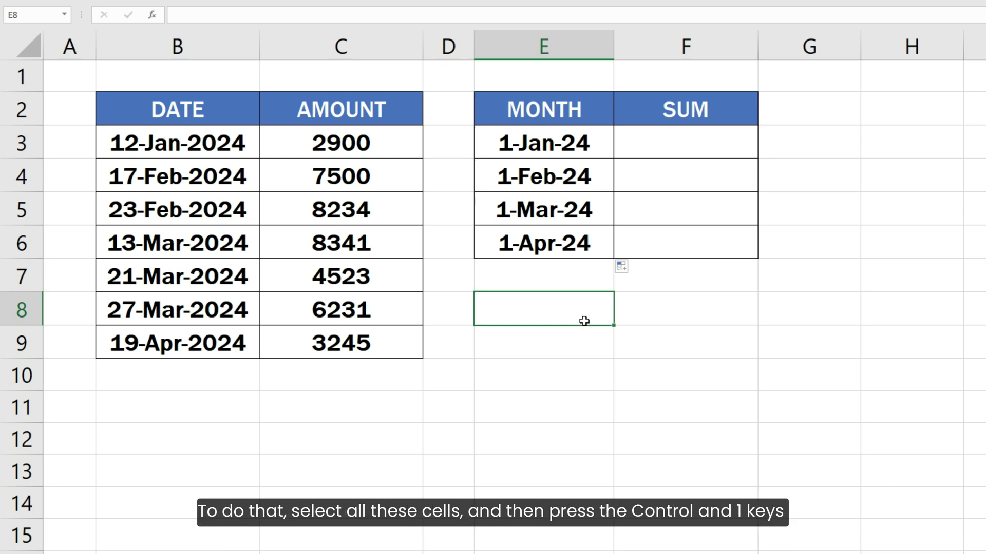
Step: Give E3:E6 the custom number format mmmm so the dates read January to April
left_click_drag(576, 149, 584, 240)
key("ctrl+1")
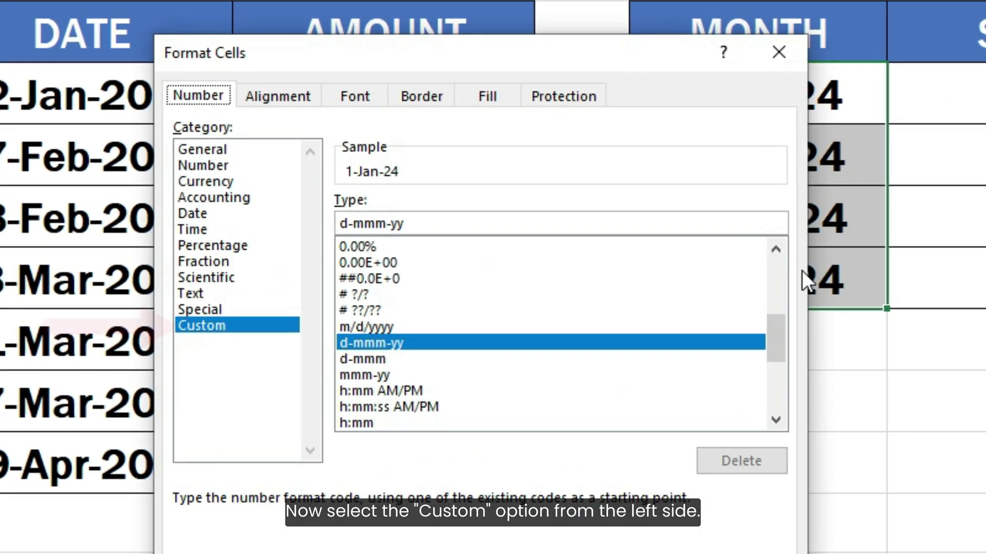
left_click(219, 324)
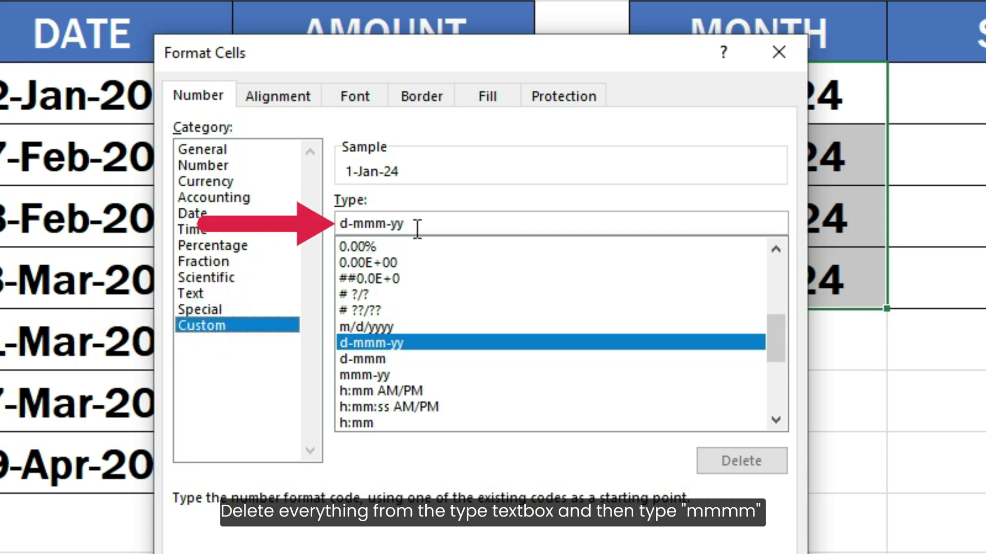
left_click_drag(415, 224, 324, 230)
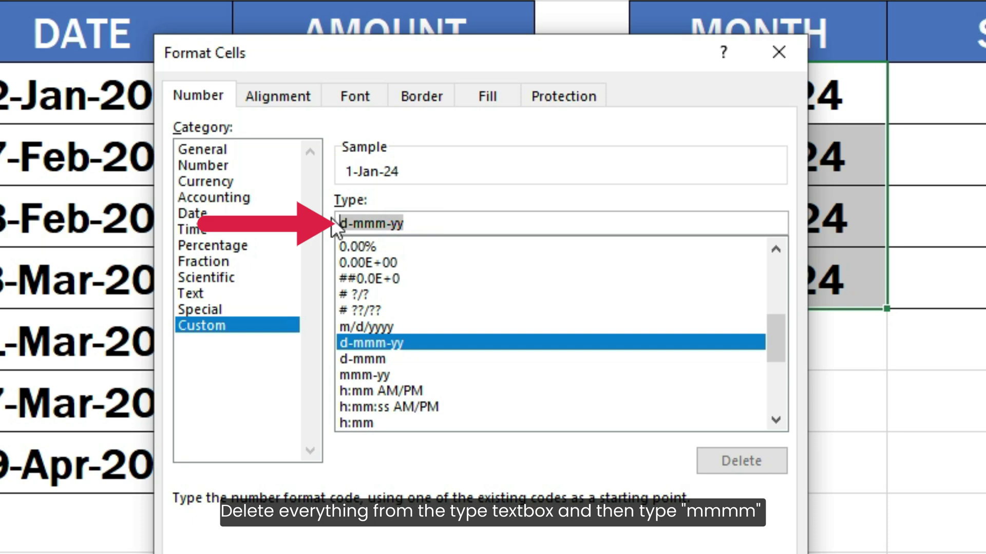
key("BackSpace")
type("mm")
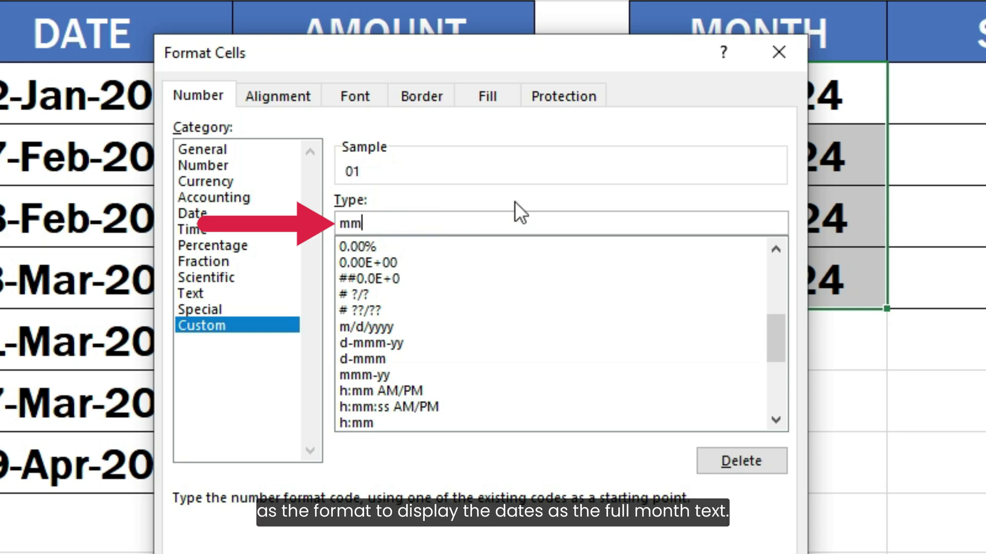
type("mm")
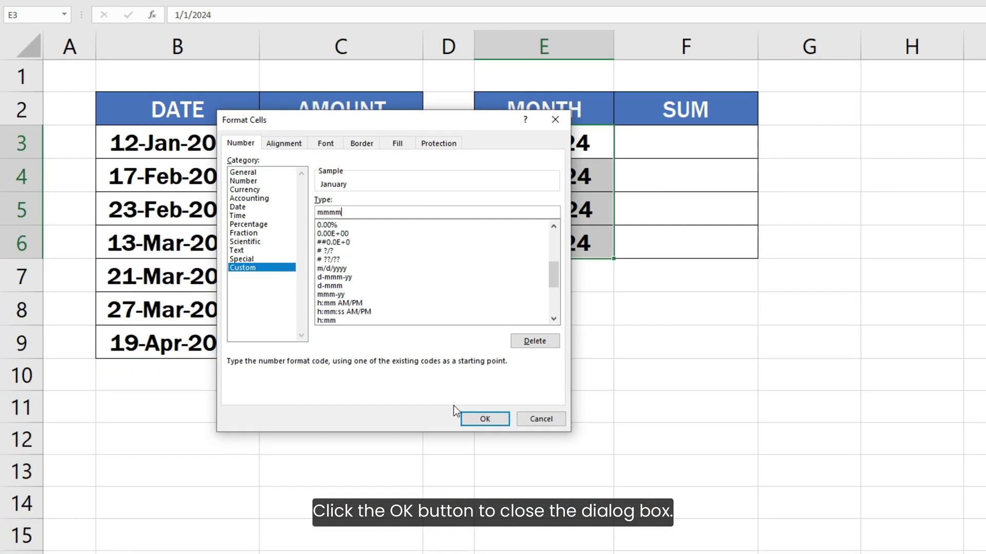
left_click(477, 417)
left_click(518, 308)
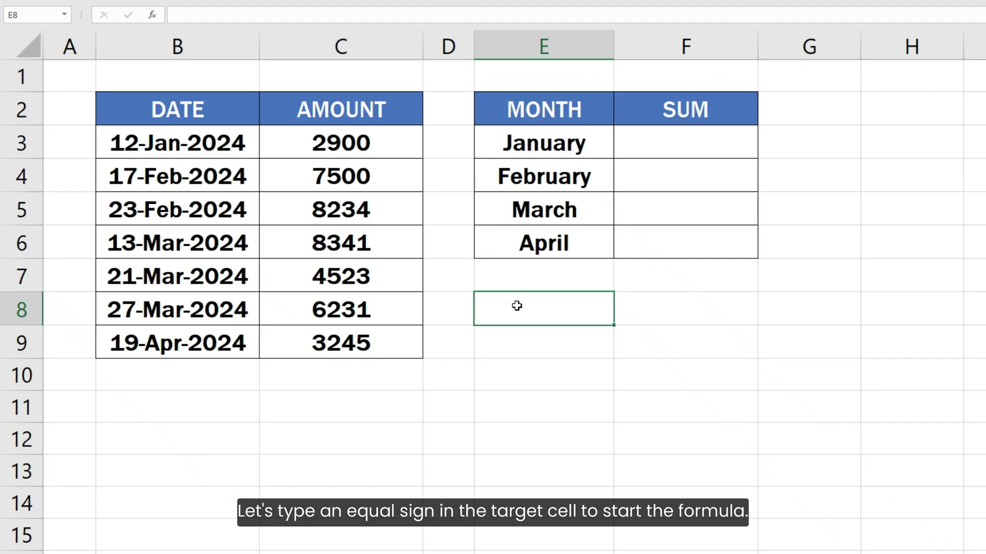
Step: Start =SUMIFS( in F3 with C3:C9 as the sum range
left_click(649, 146)
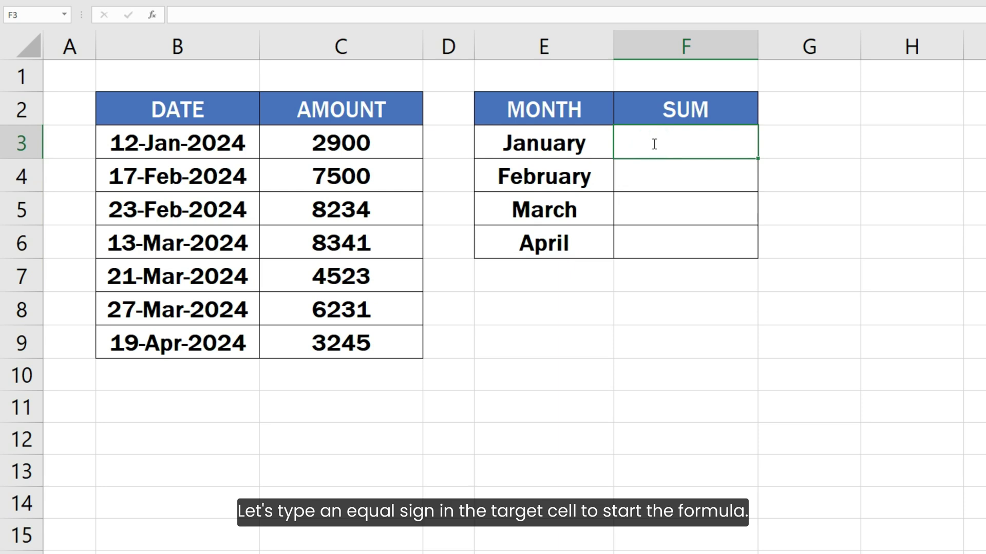
type("=SUM")
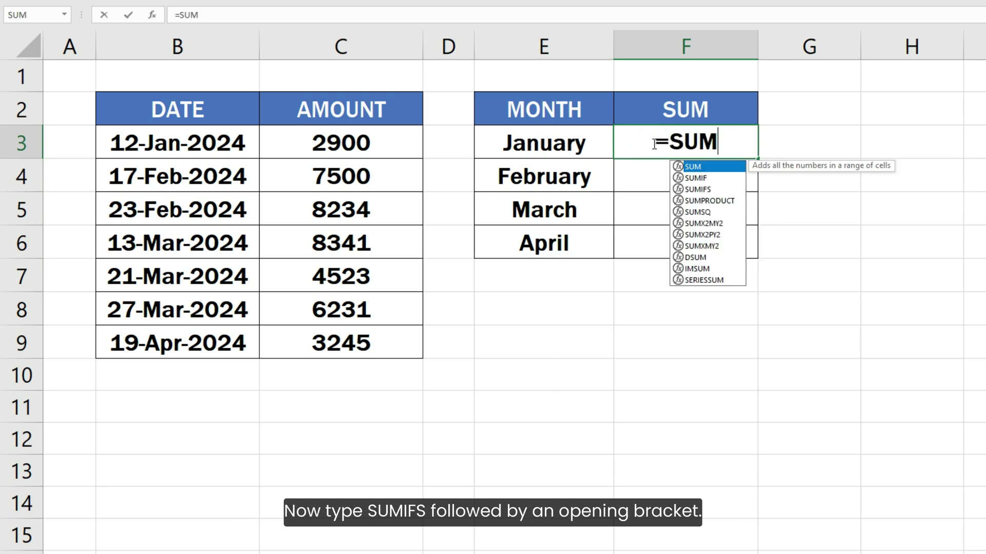
type("IFS(")
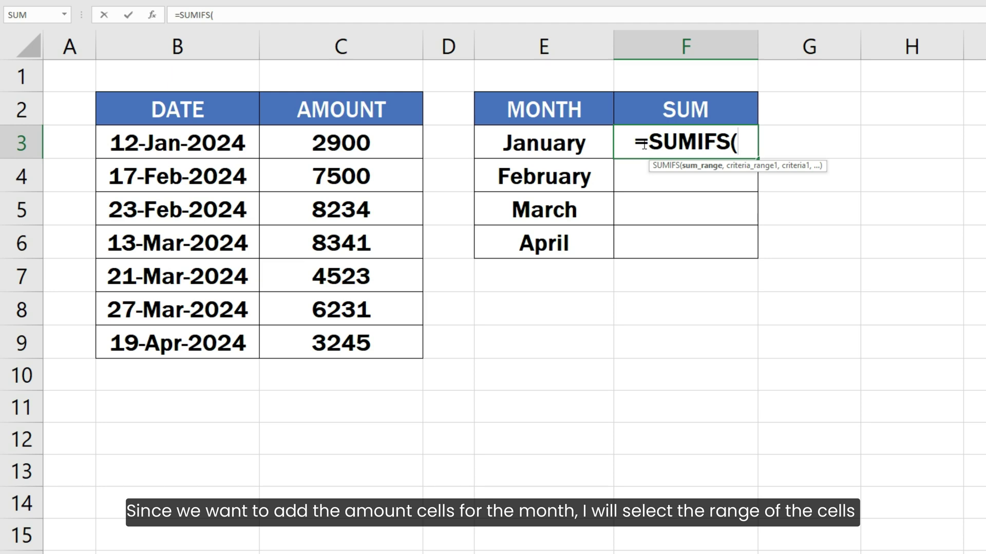
left_click_drag(395, 142, 392, 331)
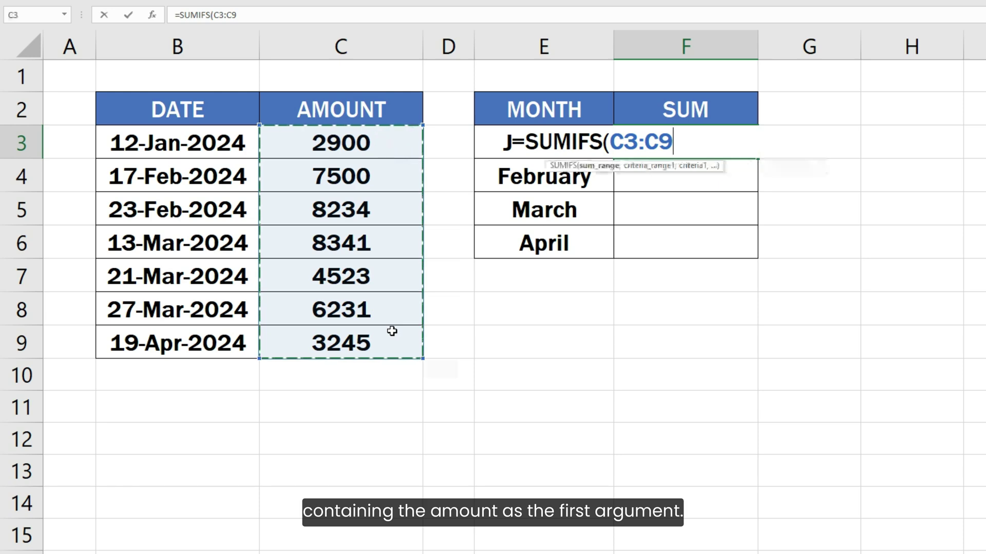
type(",")
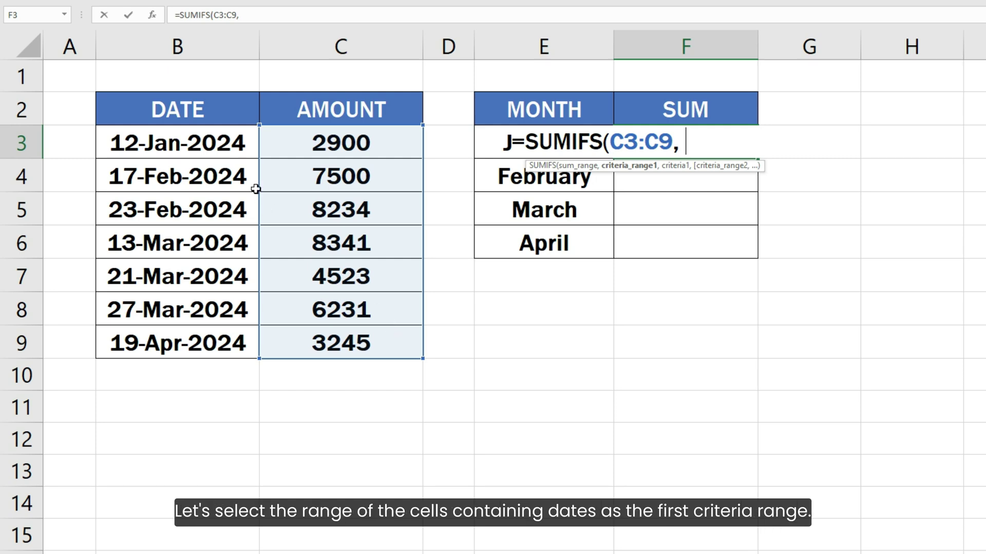
Step: Add criteria range B3:B9 with ">=" & E3, then B3:B9 as the second criteria range
left_click_drag(244, 144, 239, 341)
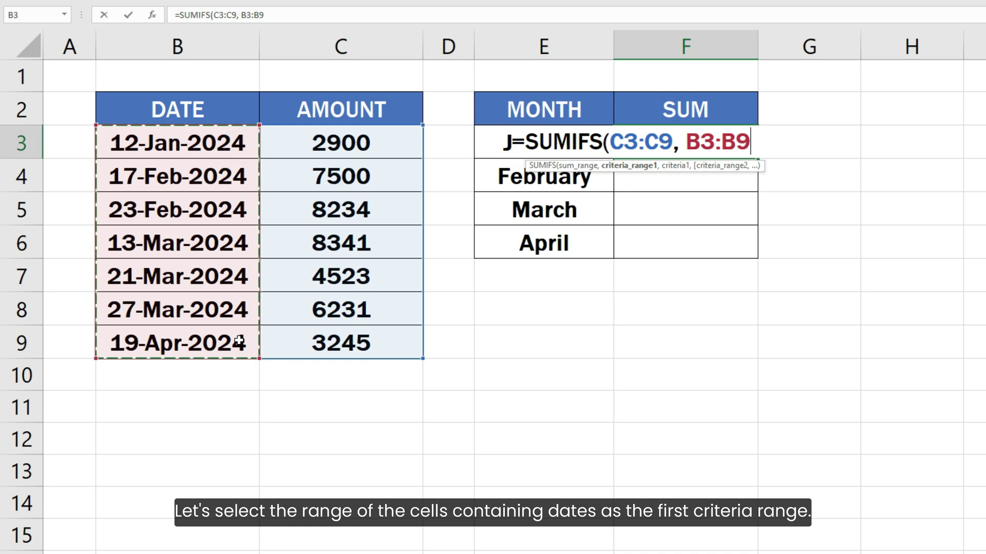
type(", B3:B9,")
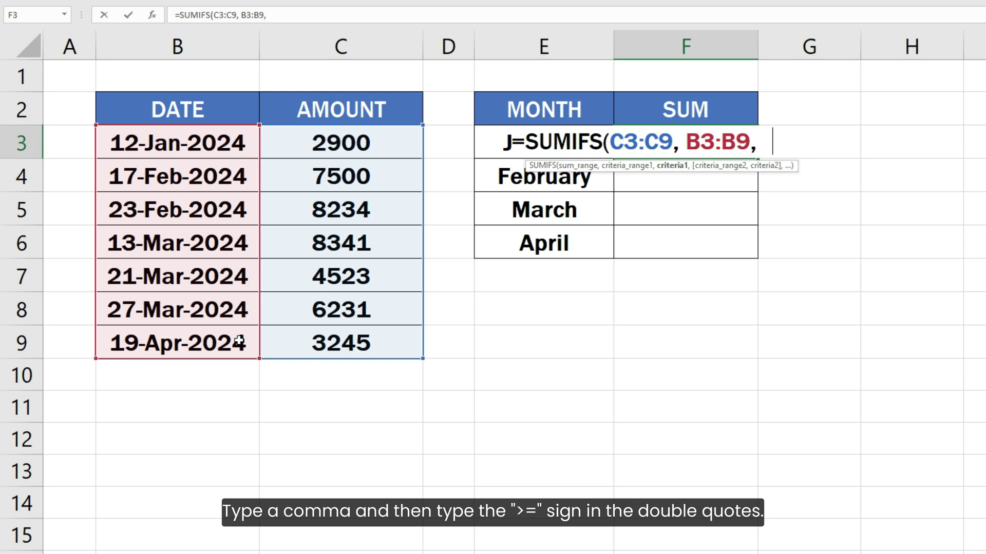
type(" \">=\" ")
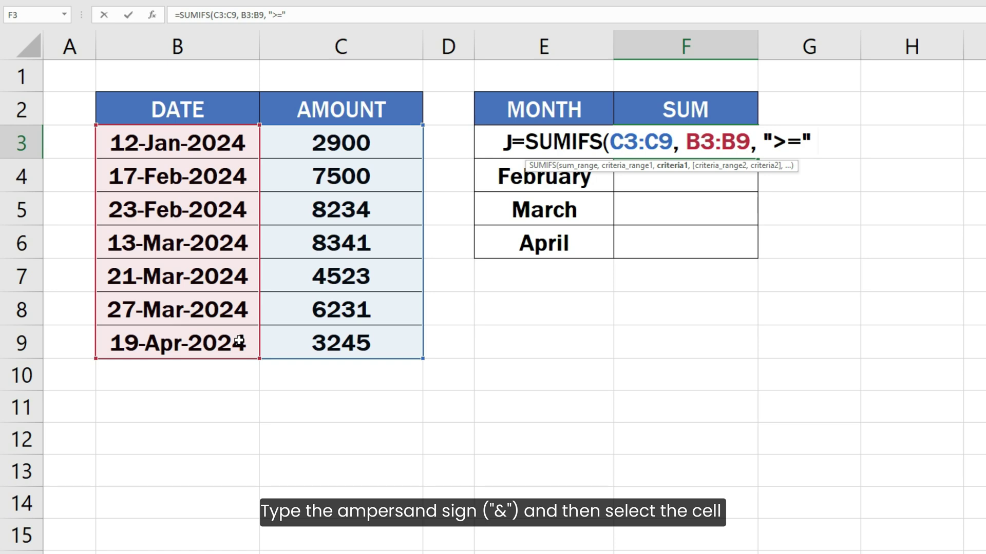
type("&")
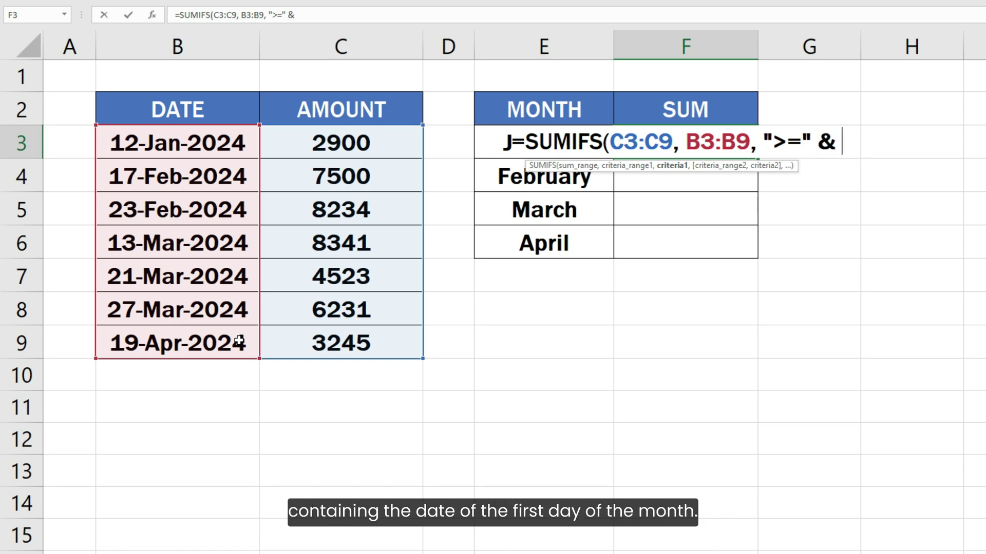
left_click(483, 147)
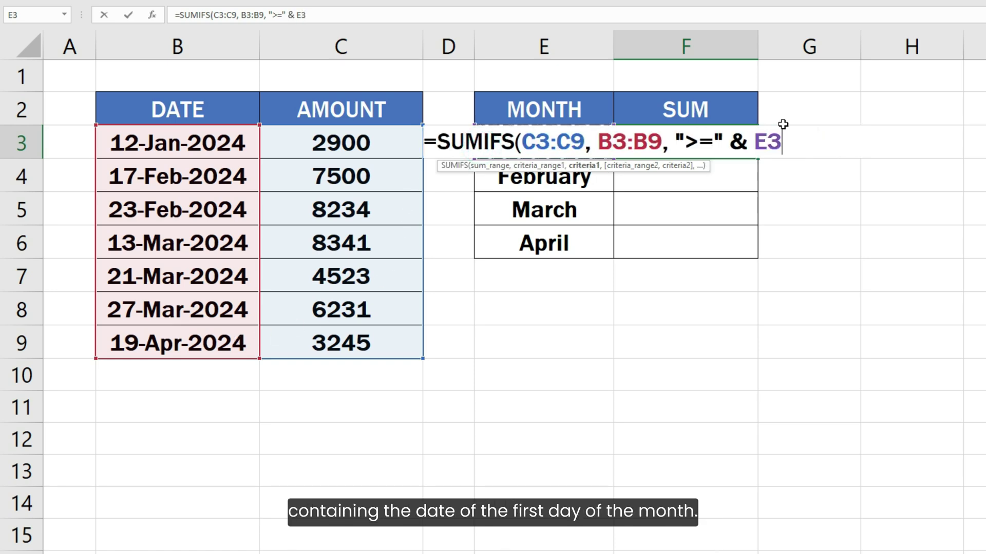
type(",")
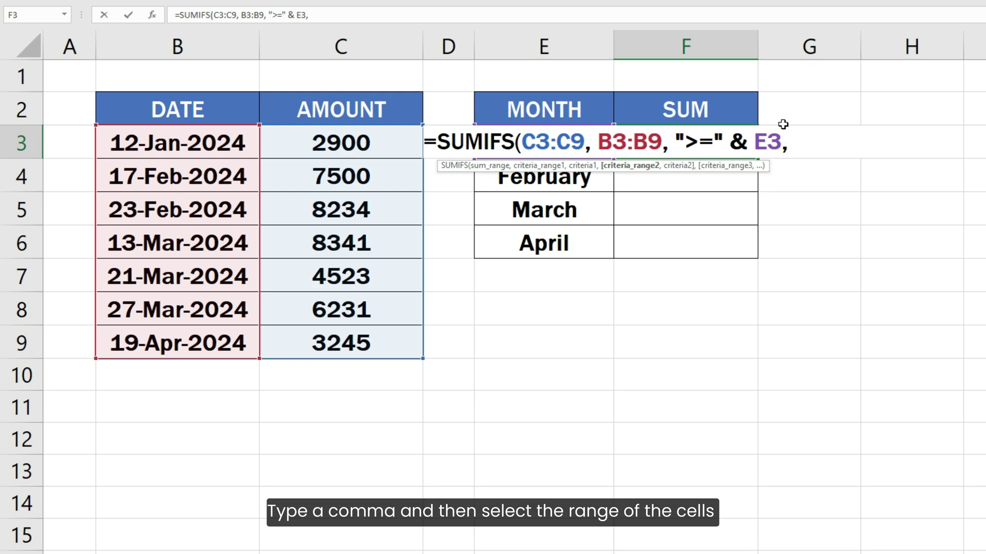
left_click_drag(233, 147, 223, 342)
Step: Add the second criterion "<" & EDATE(E3, 1) and close both brackets
type(",")
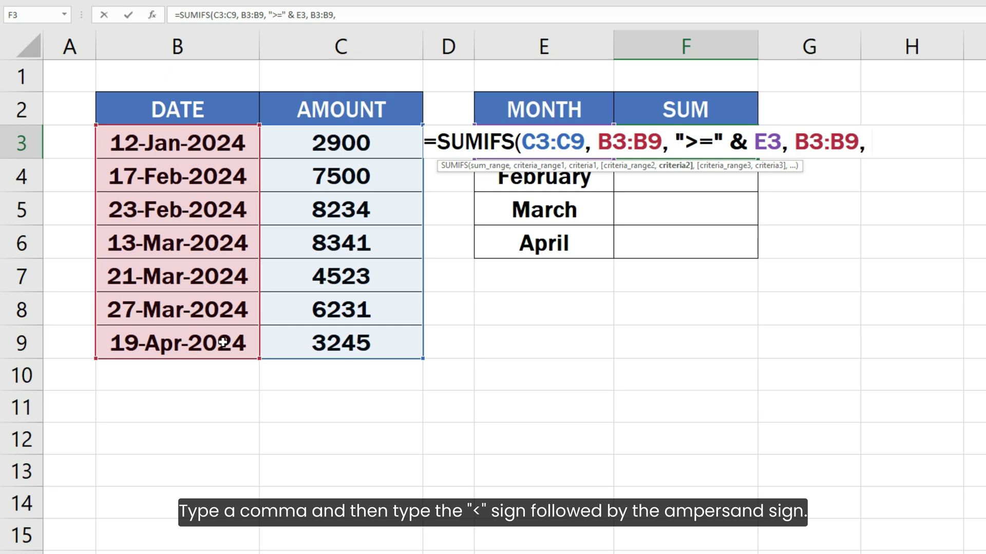
type(" \"<\" & ")
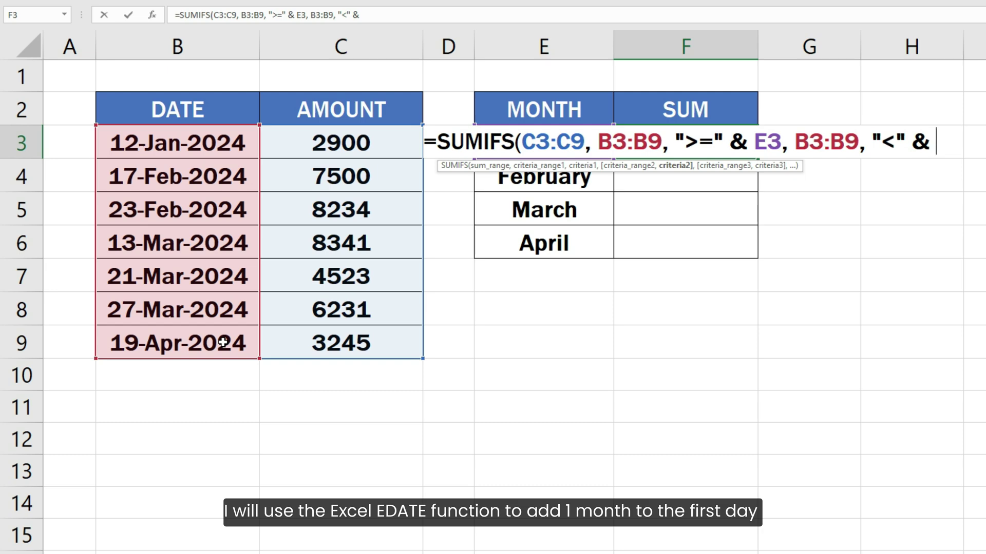
type("EDAT")
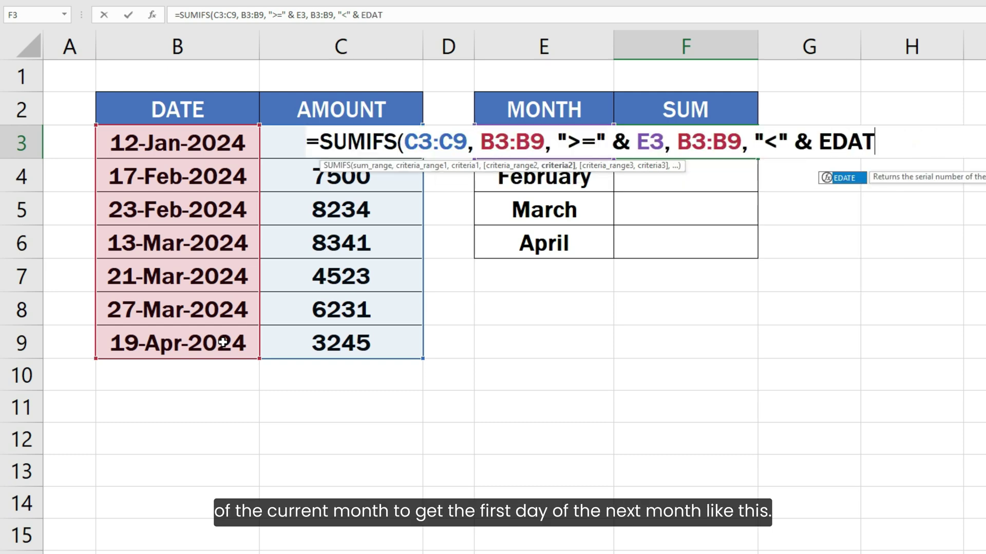
type("E(")
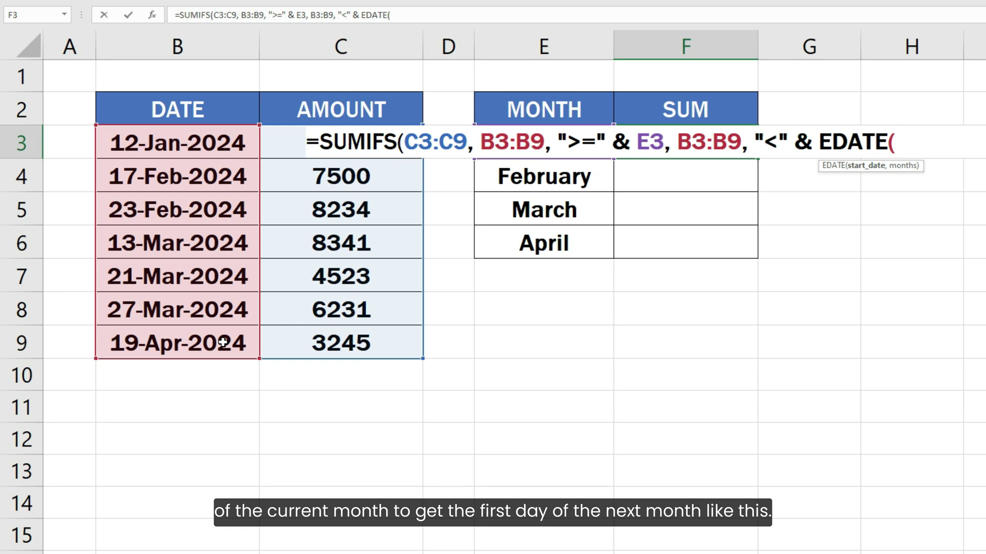
type("E3,")
type("1")
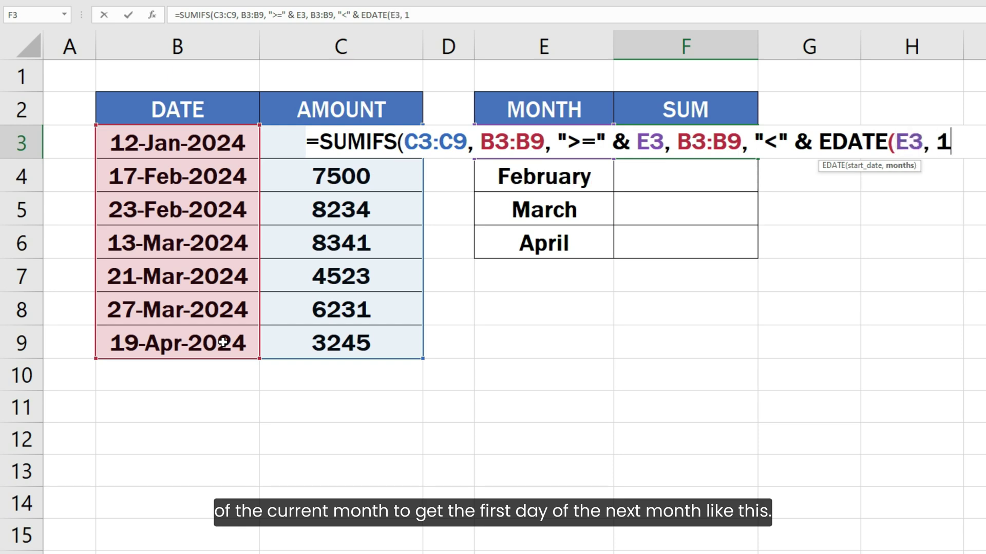
type(")")
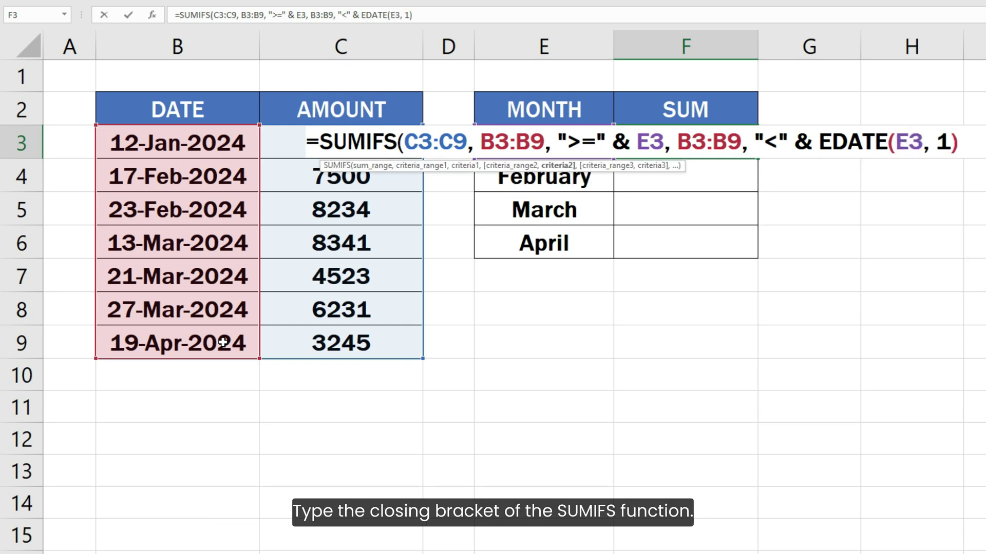
type(")")
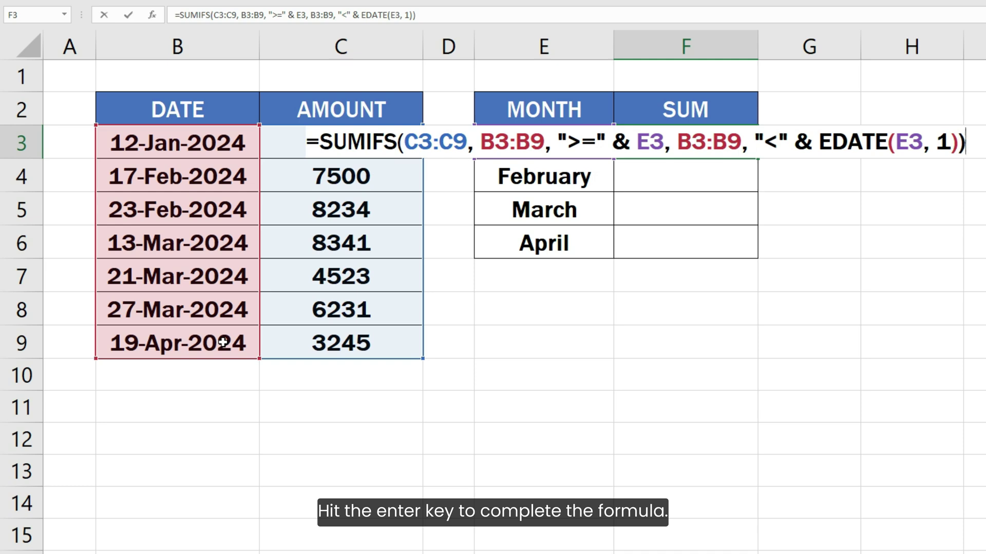
Step: Commit F3's formula (2900) and fill it down to F6, giving 15734, 19095 and 3245
key("Return")
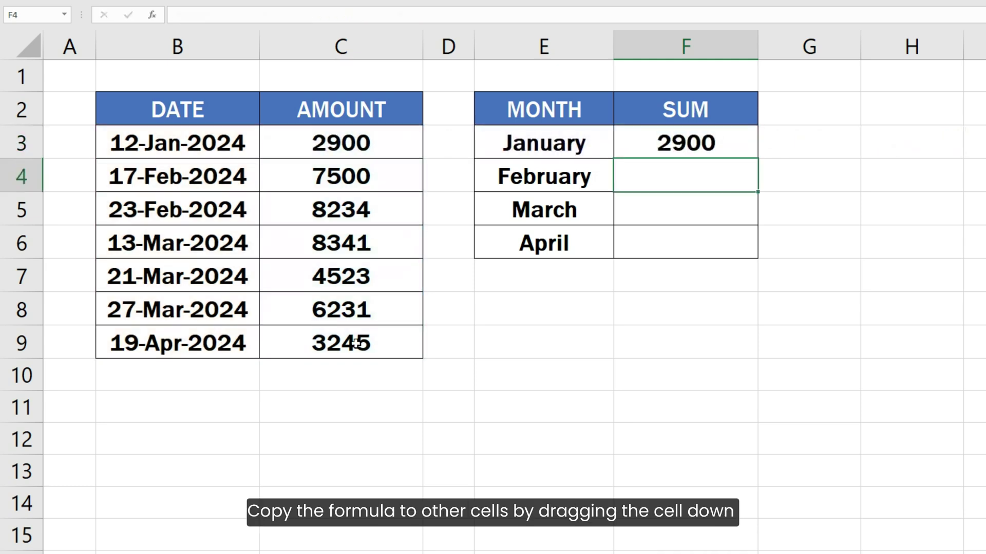
left_click(709, 144)
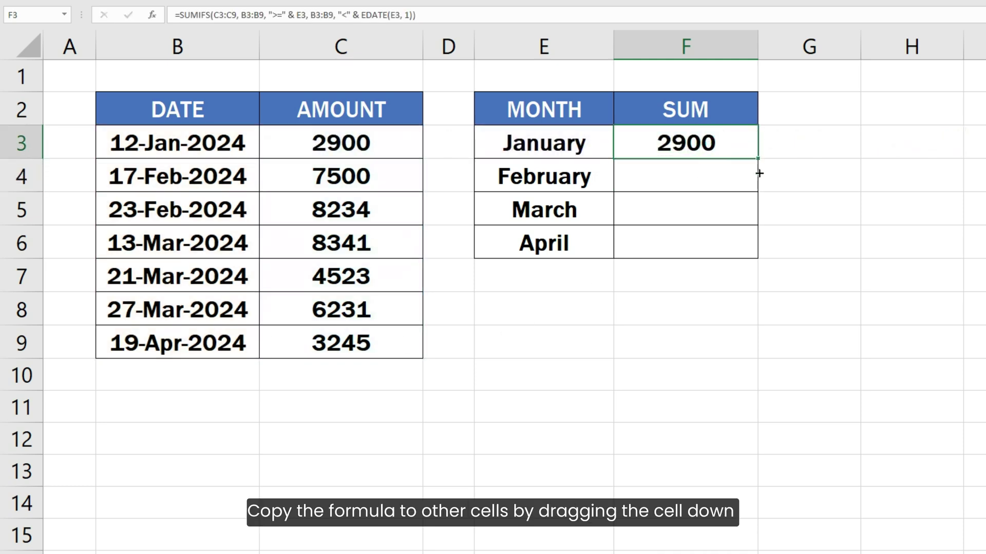
left_click_drag(758, 157, 753, 257)
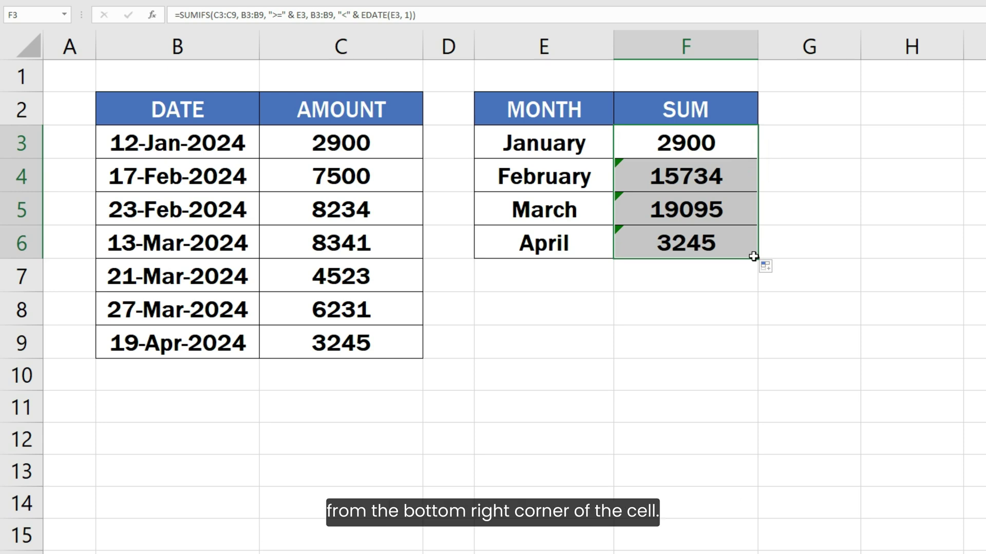
Step: Inspect the formulas in F4, F5 and F6 to see how their ranges shifted
double_click(737, 176)
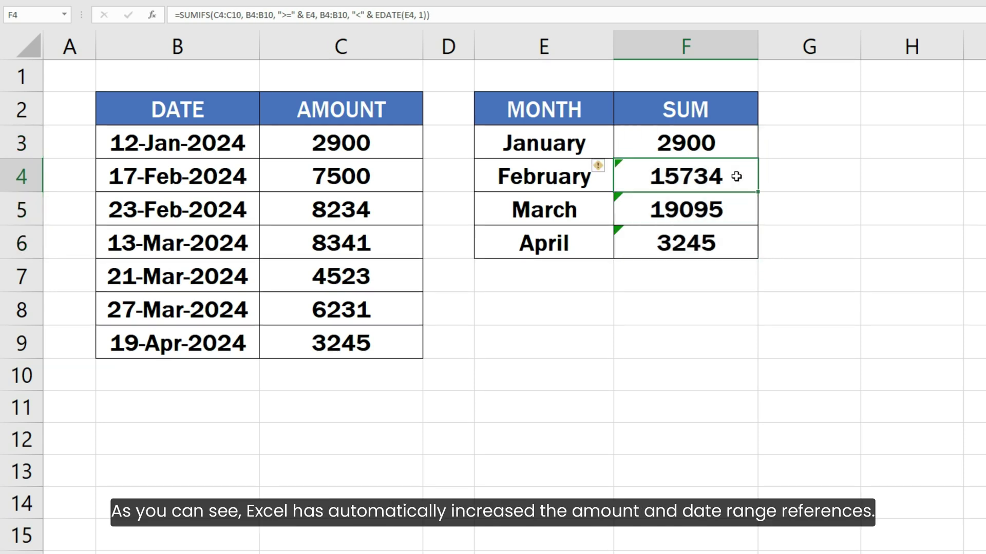
left_click(732, 208)
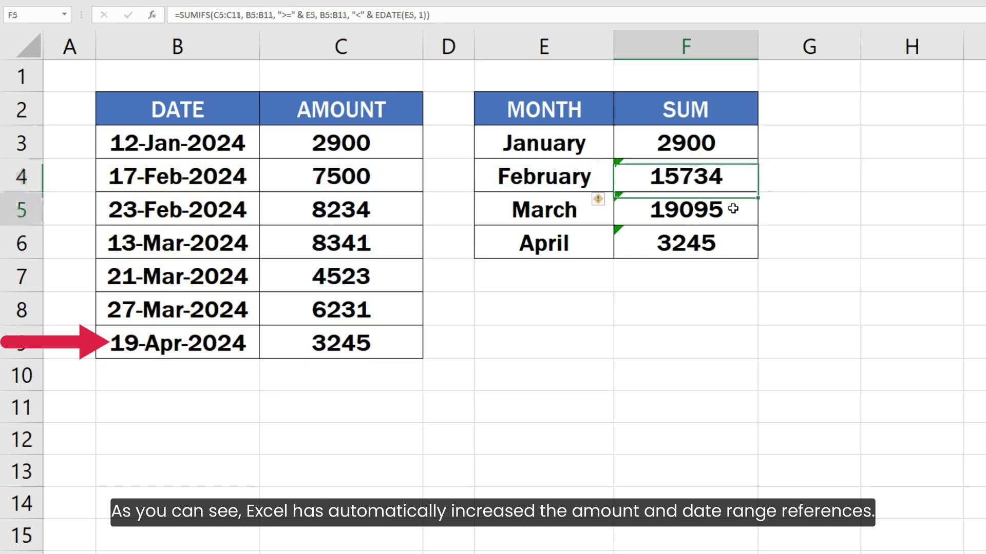
double_click(732, 209)
left_click(726, 244)
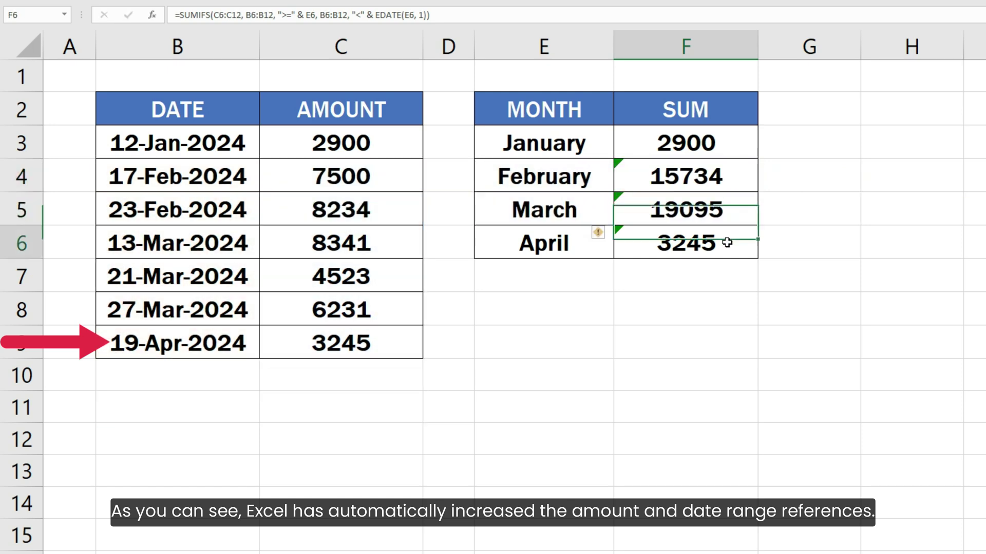
double_click(728, 244)
key("Escape")
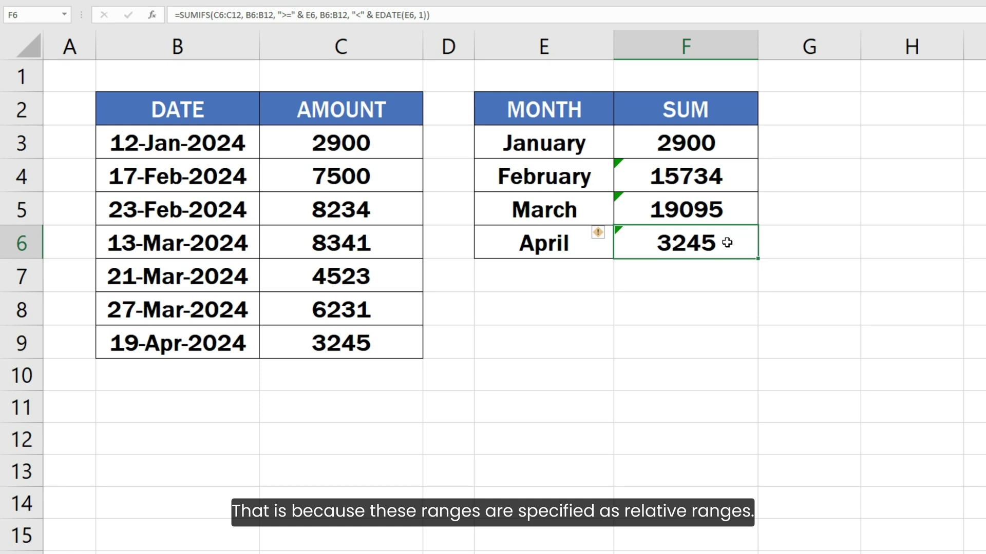
Step: In F3's formula, change the amount range to $C$3:$C$9
left_click(725, 153)
double_click(726, 152)
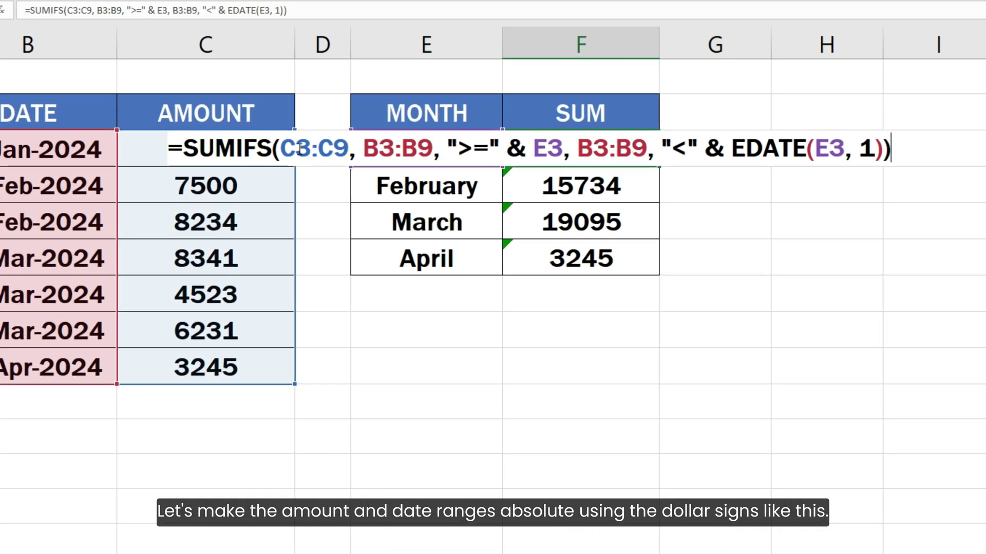
left_click(409, 142)
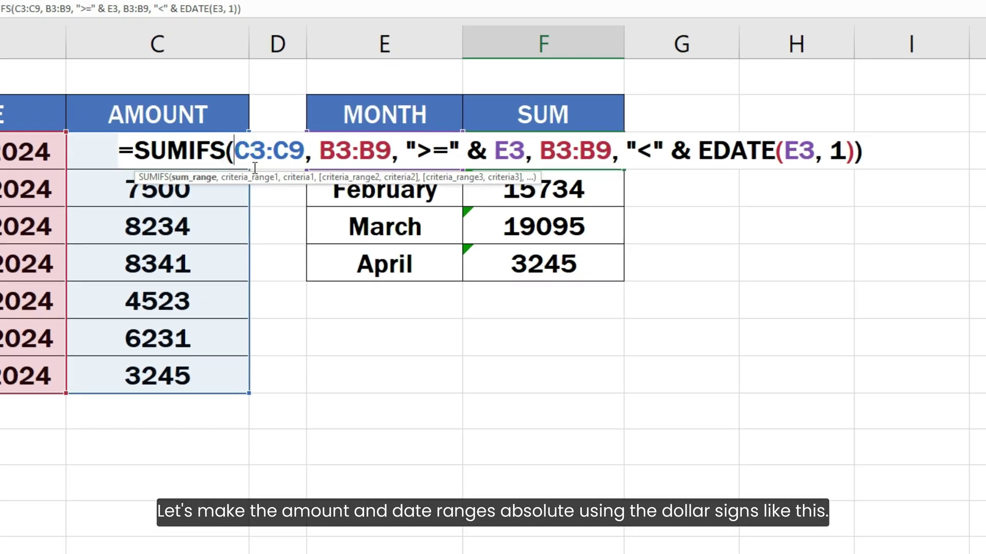
type("$C$")
left_click(304, 153)
type("$")
left_click(335, 153)
type("$")
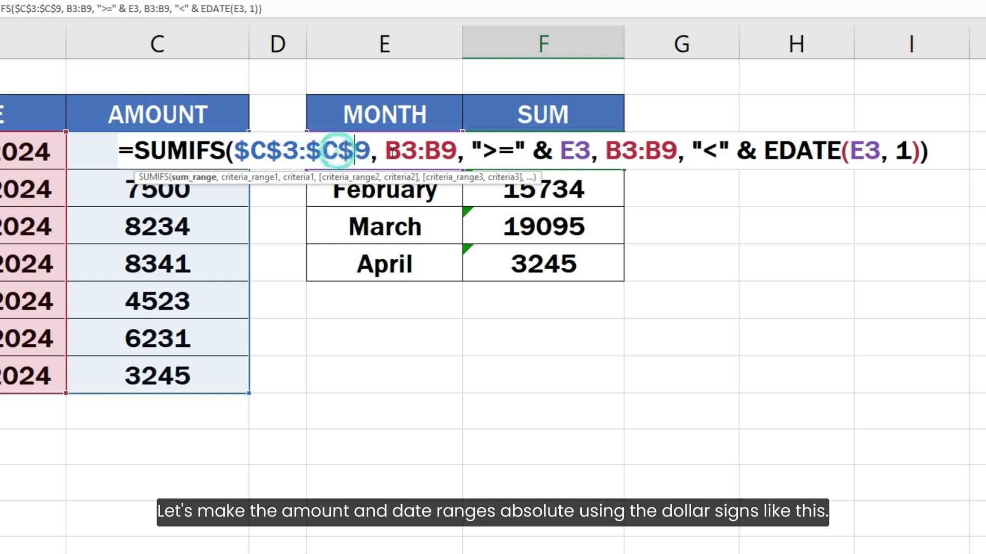
Step: Change the first date criteria range to $B$3:$B$9
left_click(385, 153)
type("$")
left_click(415, 153)
type("$B$")
left_click(448, 153)
type("$B$")
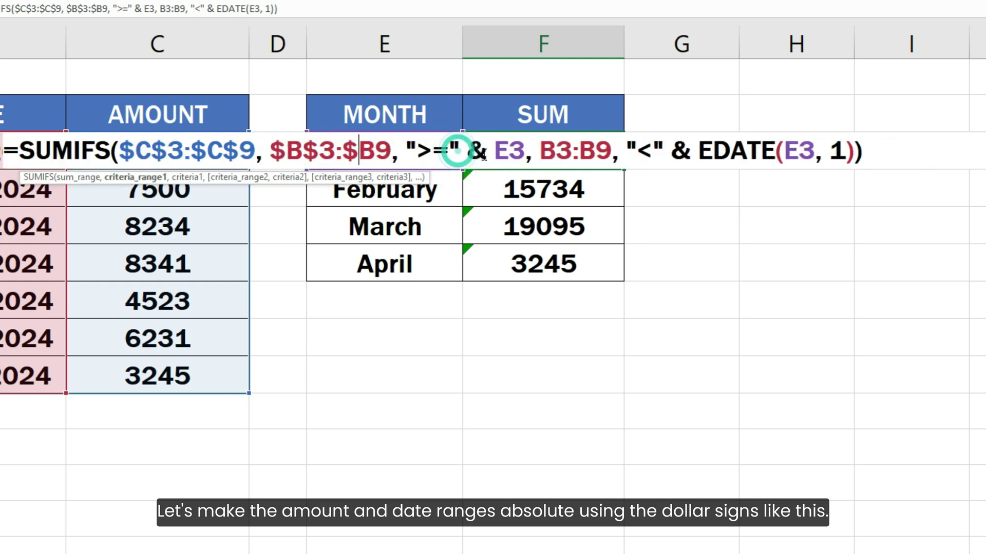
left_click(381, 154)
type("$")
Step: Change the second date criteria range to $B$3:$B$9, keeping E3 relative
left_click(557, 153)
type("$")
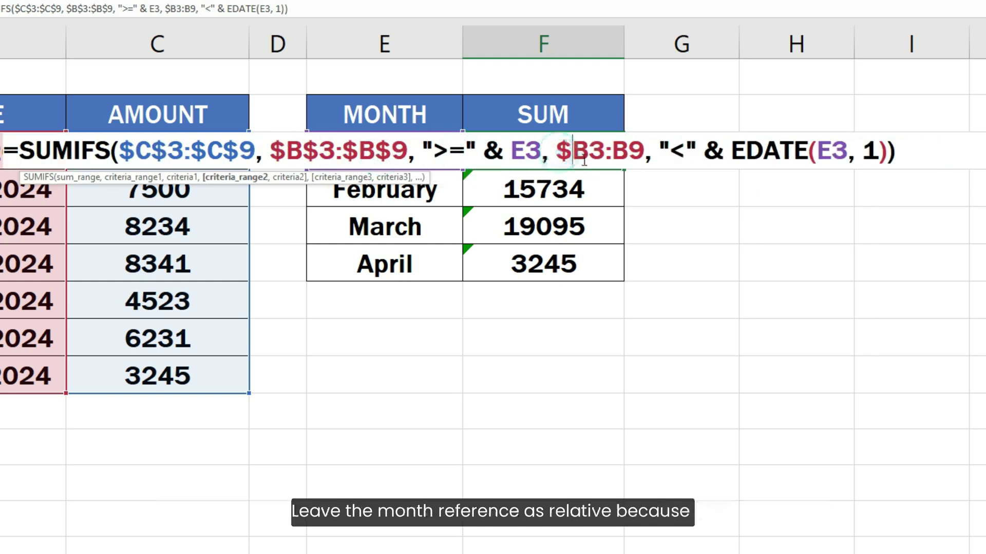
left_click(588, 154)
type("$")
left_click(626, 154)
type("$")
left_click(660, 154)
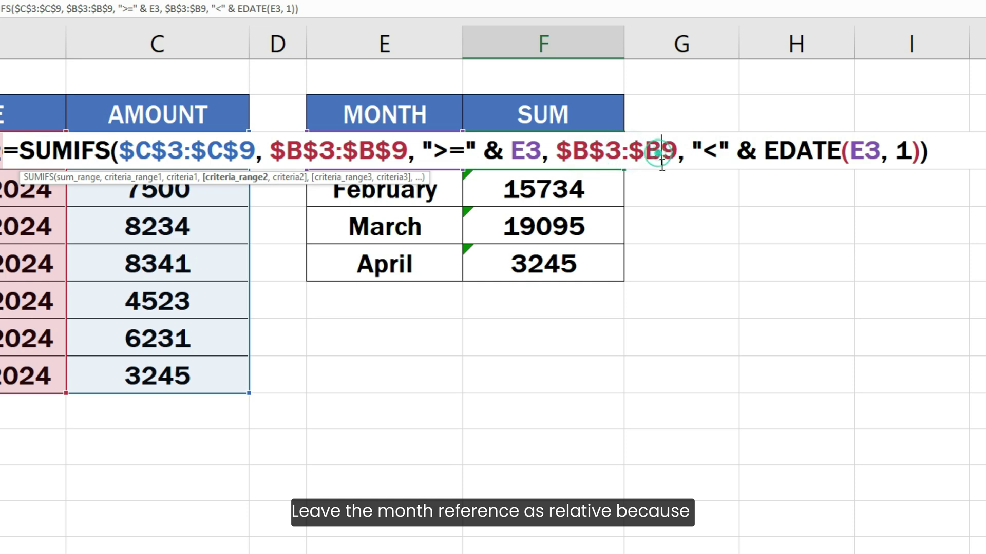
type("$")
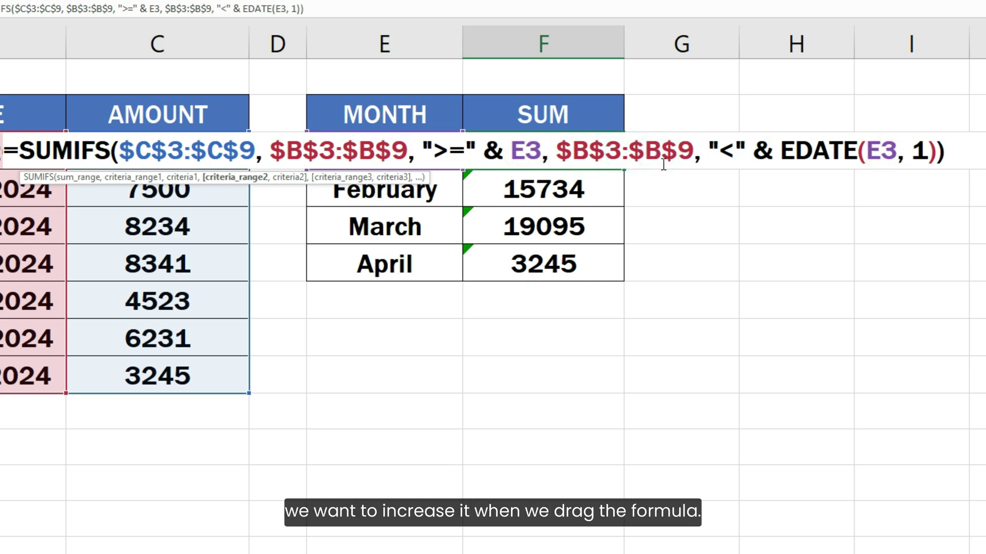
left_click(955, 154)
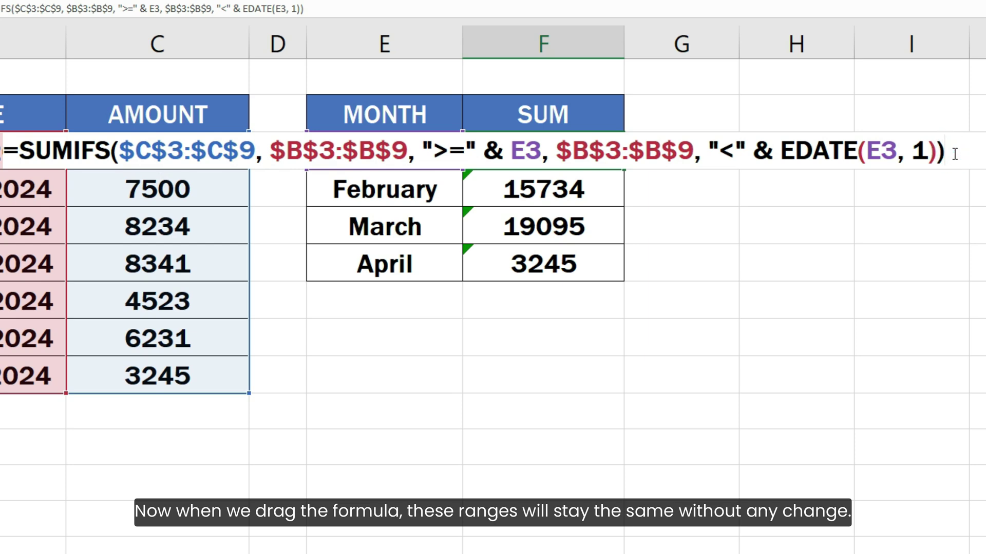
Step: Commit the corrected F3 formula and fill it to F6: 2900, 15734, 19095, 3245
key("Return")
left_click(613, 154)
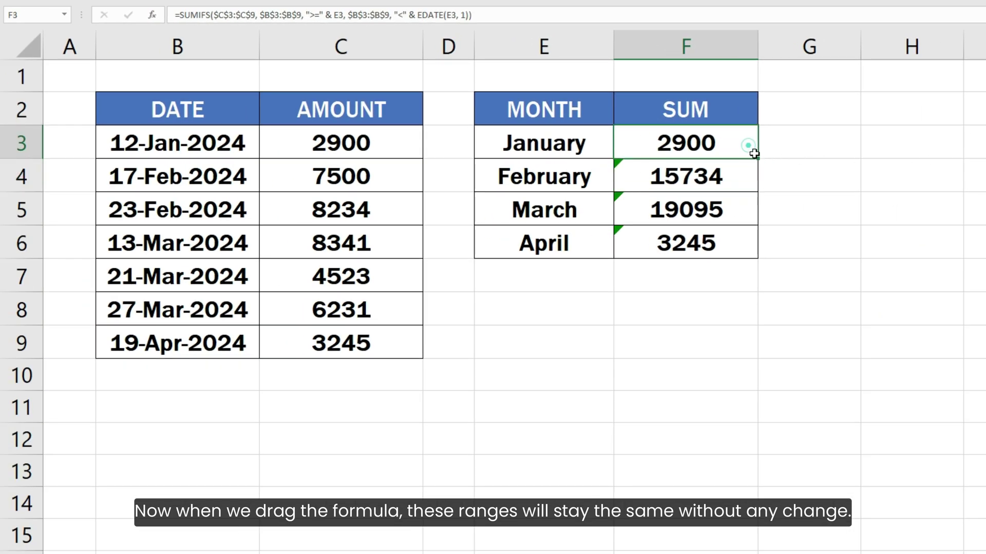
left_click_drag(757, 156, 776, 247)
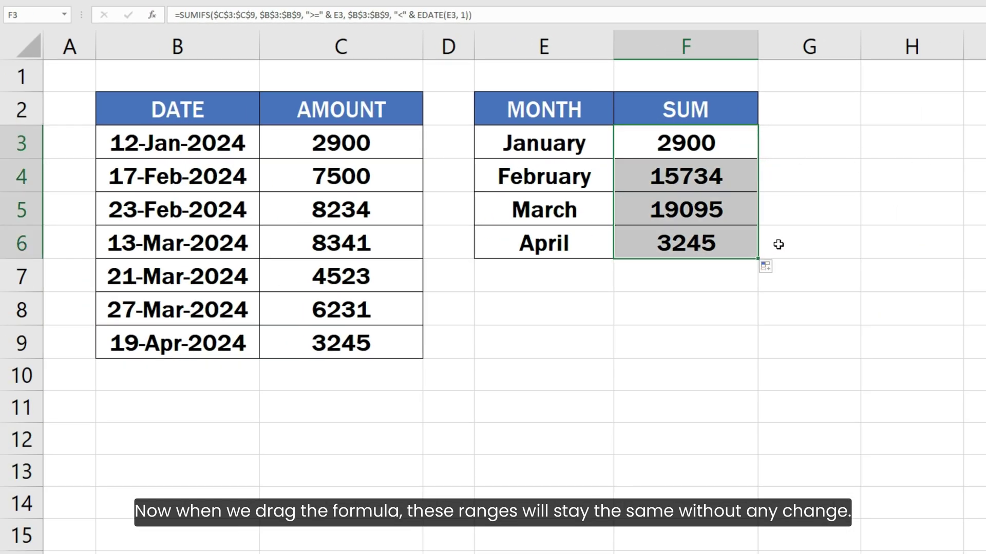
left_click(778, 244)
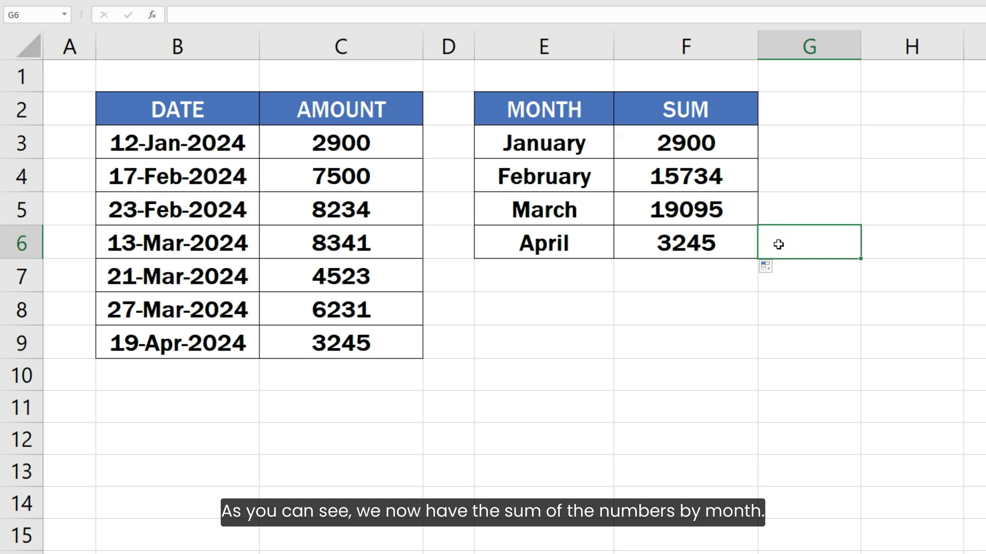